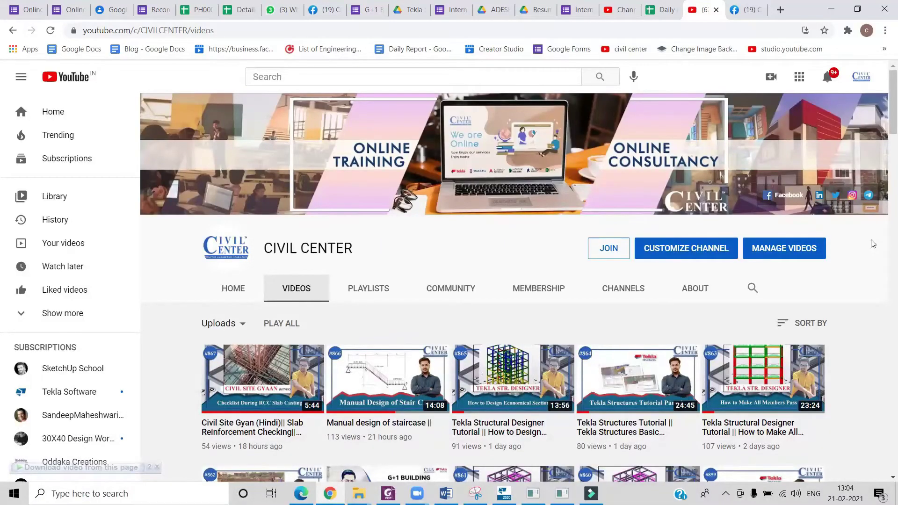
# - Zoom the 3D view out and back in on the A–C, 1–3 grid
pyautogui.scroll(-3, 843, 281)
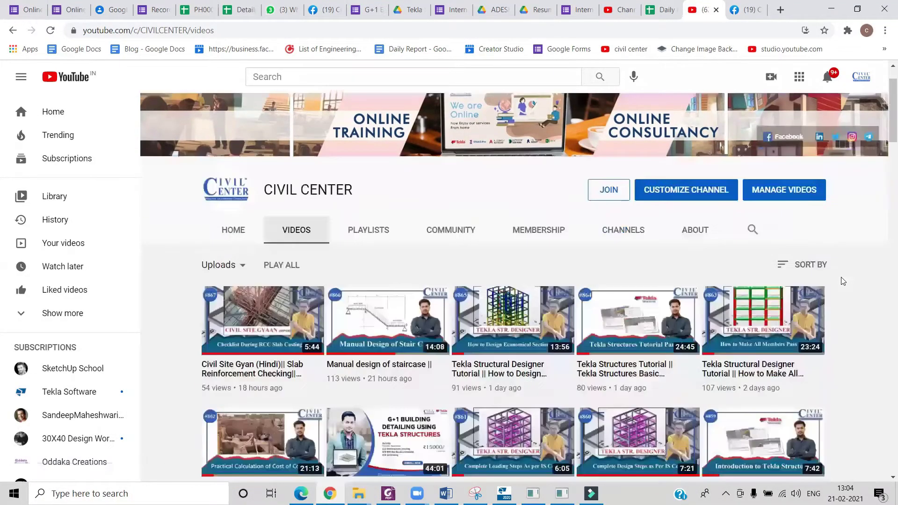
pyautogui.scroll(-5, 843, 281)
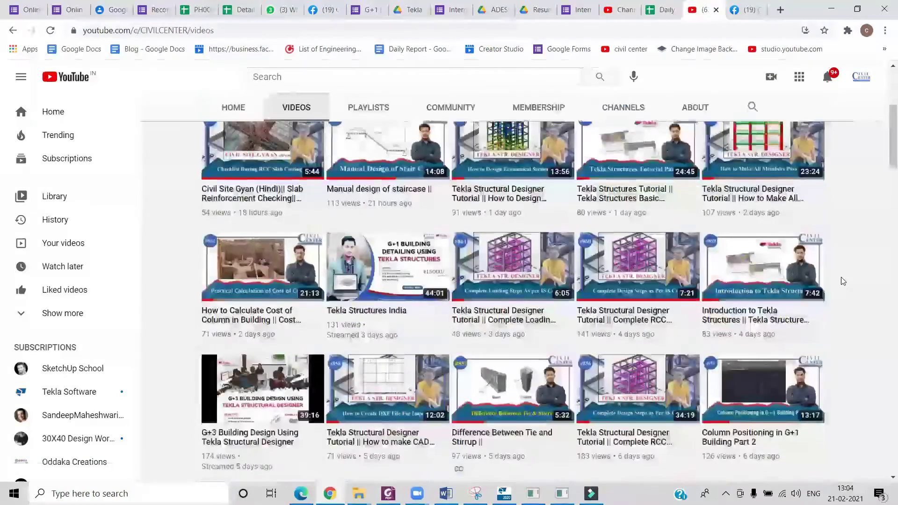
pyautogui.scroll(-4, 843, 282)
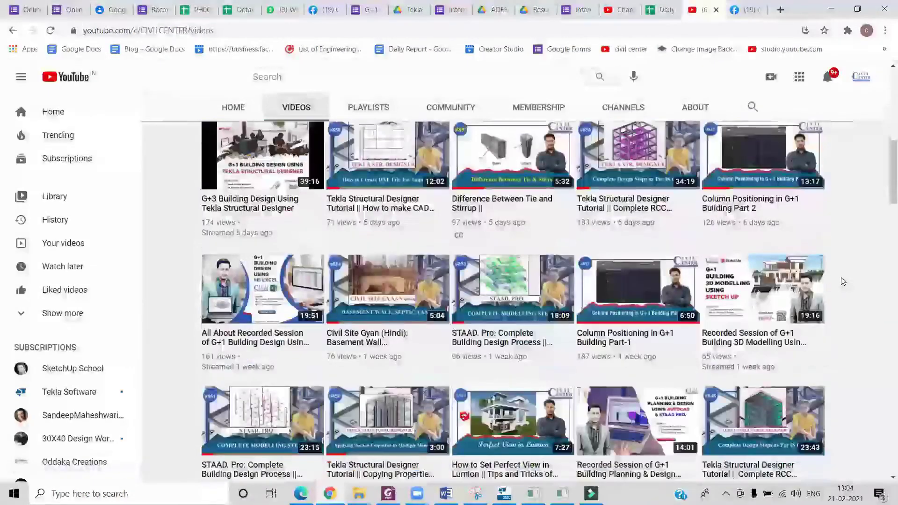
pyautogui.scroll(-1, 844, 281)
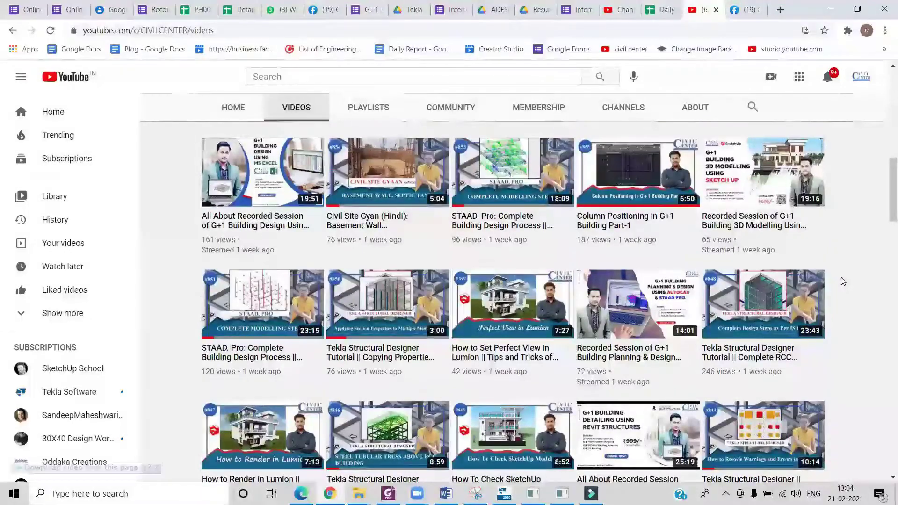
pyautogui.scroll(-3, 843, 281)
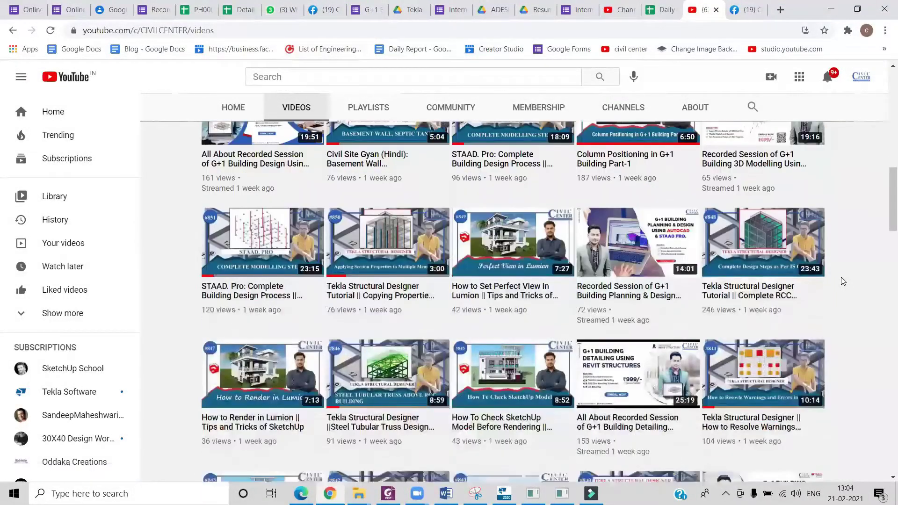
pyautogui.scroll(-1, 843, 281)
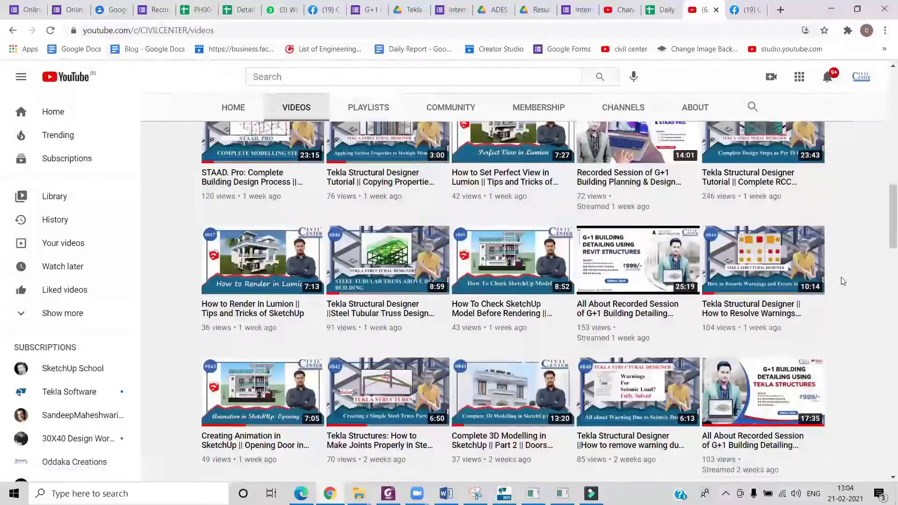
pyautogui.scroll(2, 843, 282)
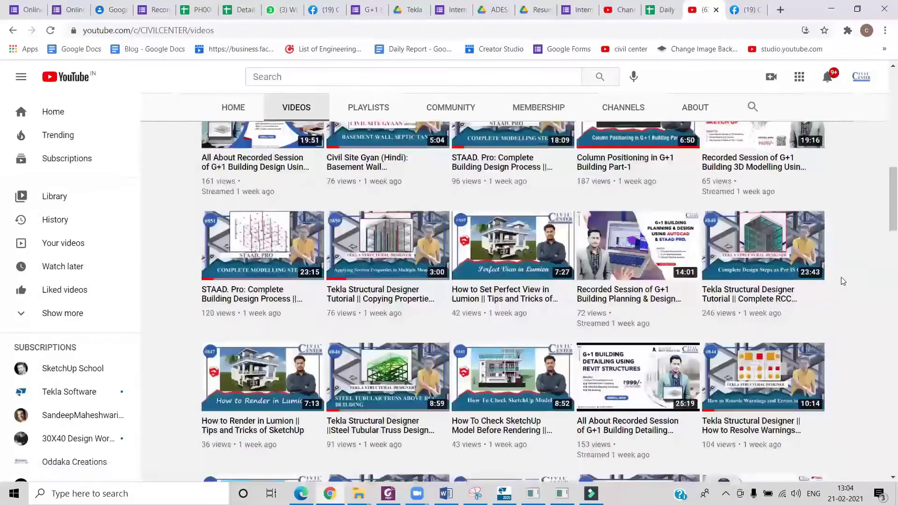
pyautogui.scroll(2, 844, 281)
pyautogui.scroll(4, 843, 282)
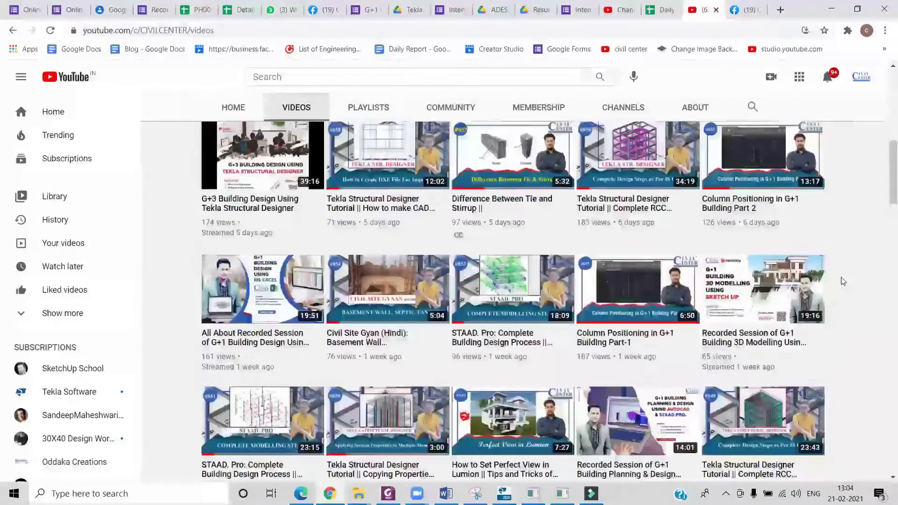
pyautogui.scroll(4, 843, 281)
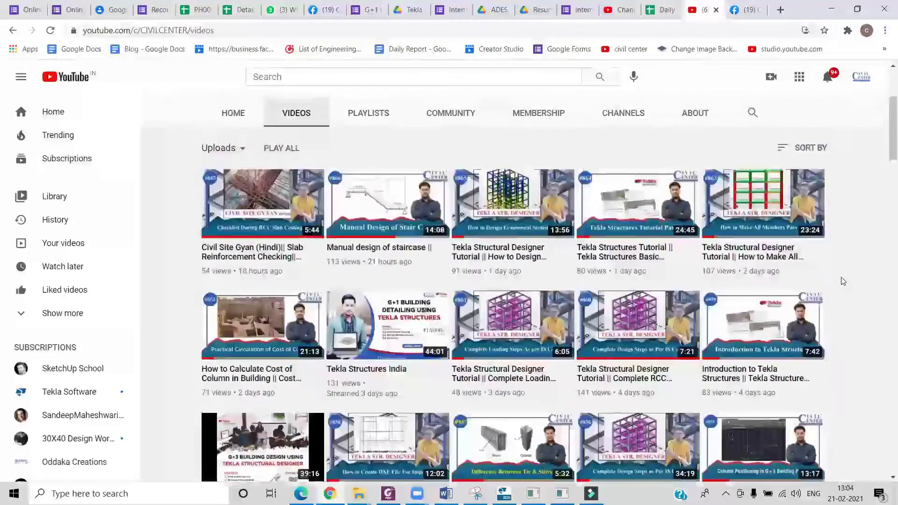
pyautogui.scroll(3, 843, 281)
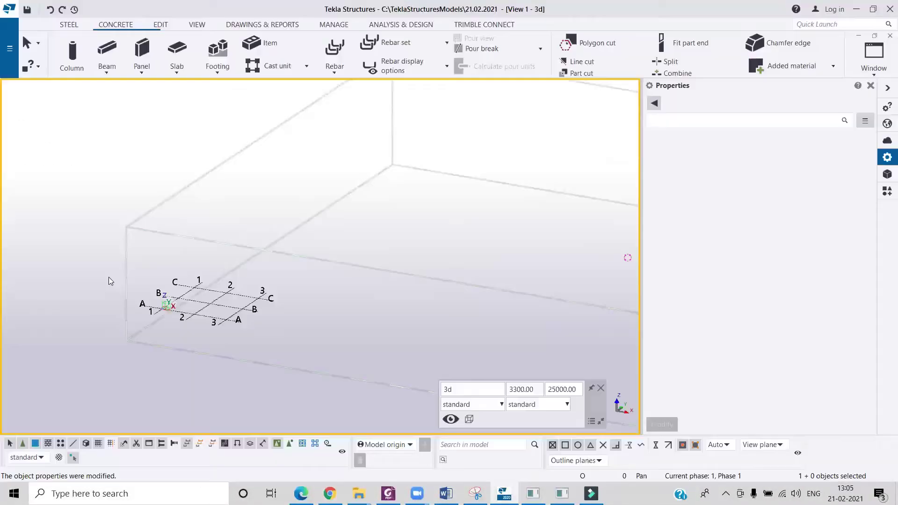
pyautogui.scroll(5, 108, 277)
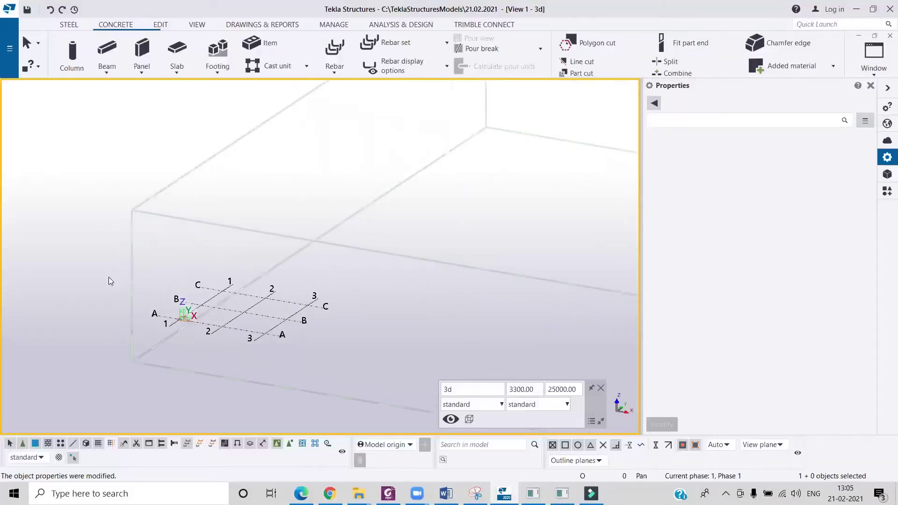
pyautogui.scroll(1, 109, 281)
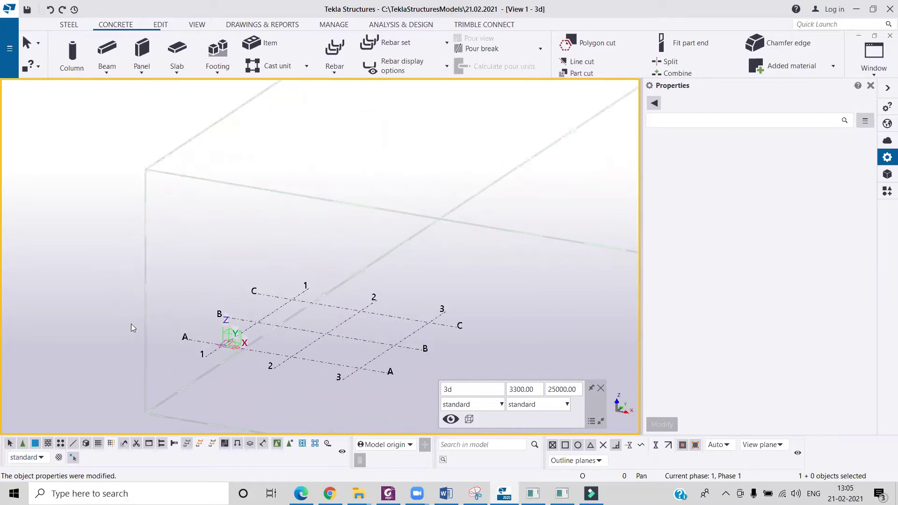
# - Pan the grid higher, close the view setup popup, and fine-tune the framing
pyautogui.moveTo(298, 377); pyautogui.dragTo(306, 296, button='middle')
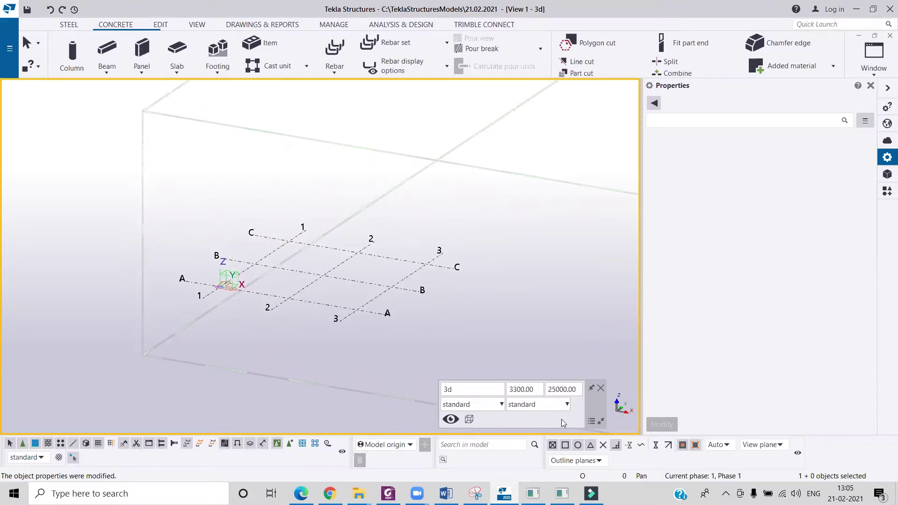
pyautogui.click(601, 388)
pyautogui.scroll(-1, 401, 249)
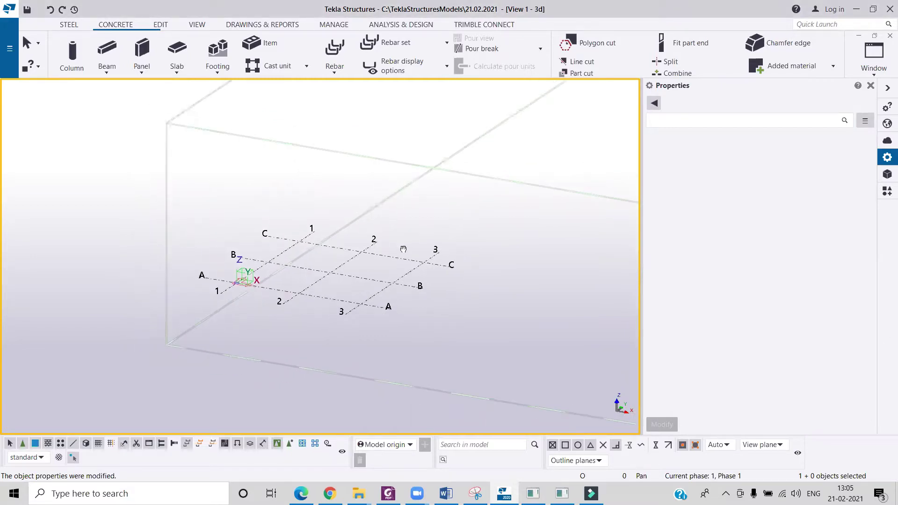
pyautogui.moveTo(401, 249); pyautogui.dragTo(383, 282, button='middle')
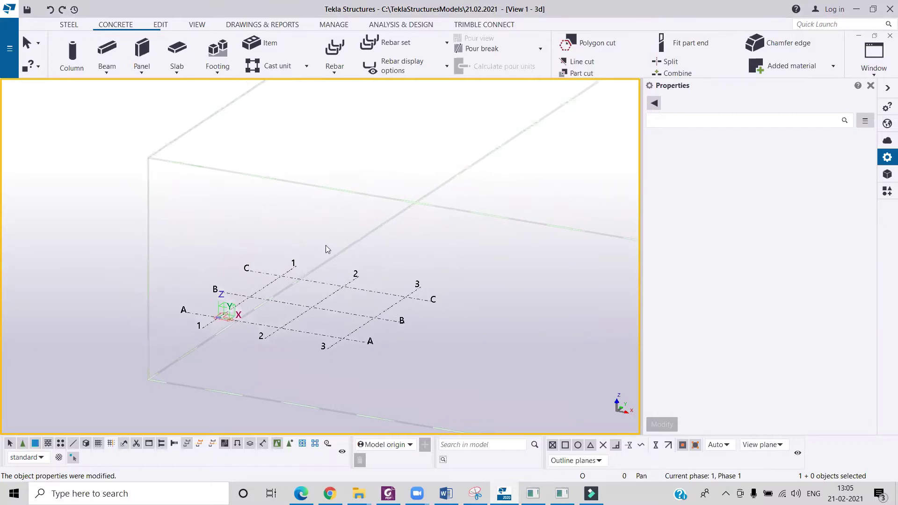
pyautogui.scroll(3, 242, 365)
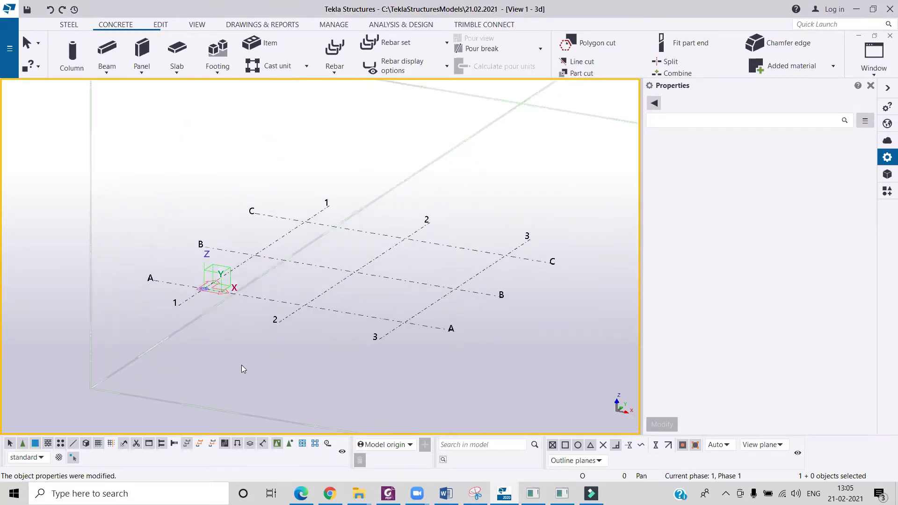
pyautogui.scroll(-1, 238, 362)
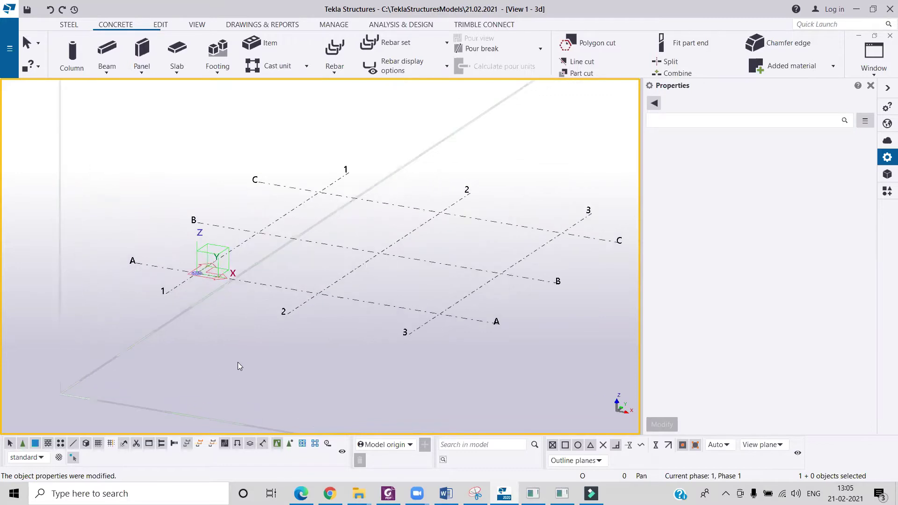
pyautogui.scroll(-2, 238, 362)
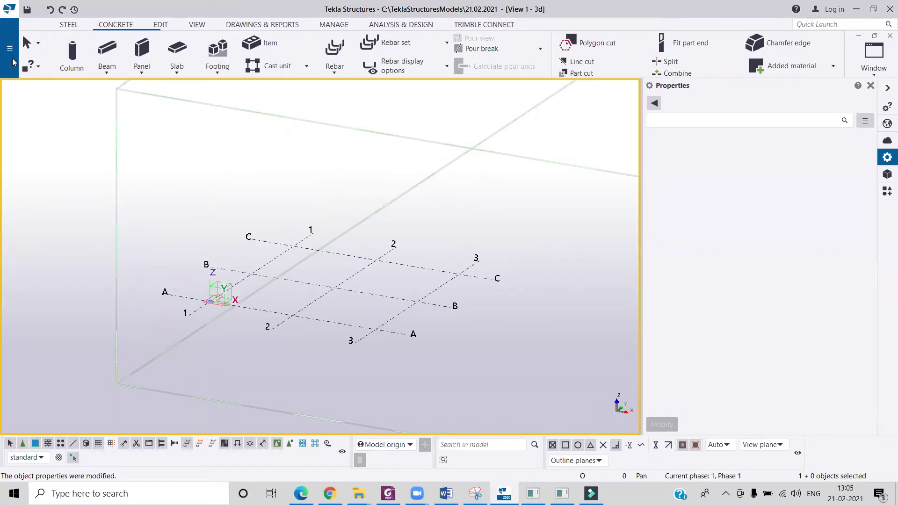
# - Open the Insert PDF Reference Model dialog via File > Import > Insert PDF
pyautogui.click(13, 63)
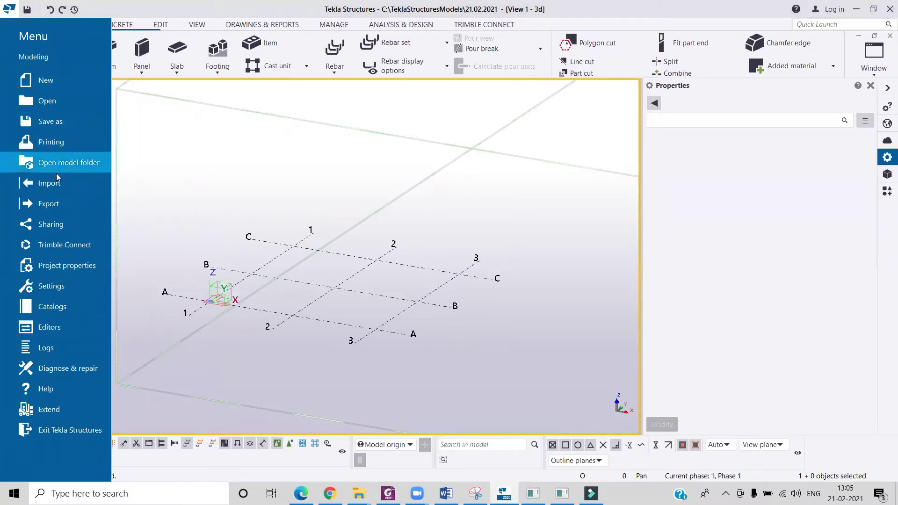
pyautogui.moveTo(59, 185)
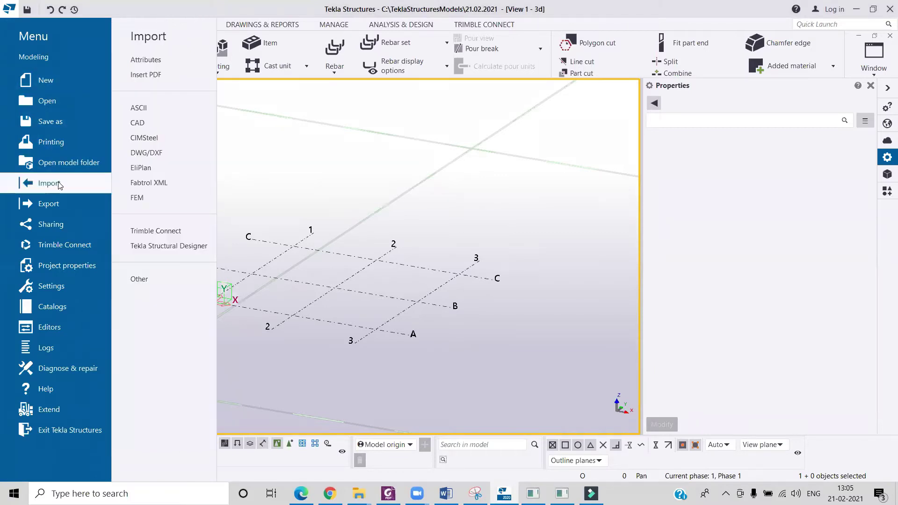
pyautogui.click(137, 76)
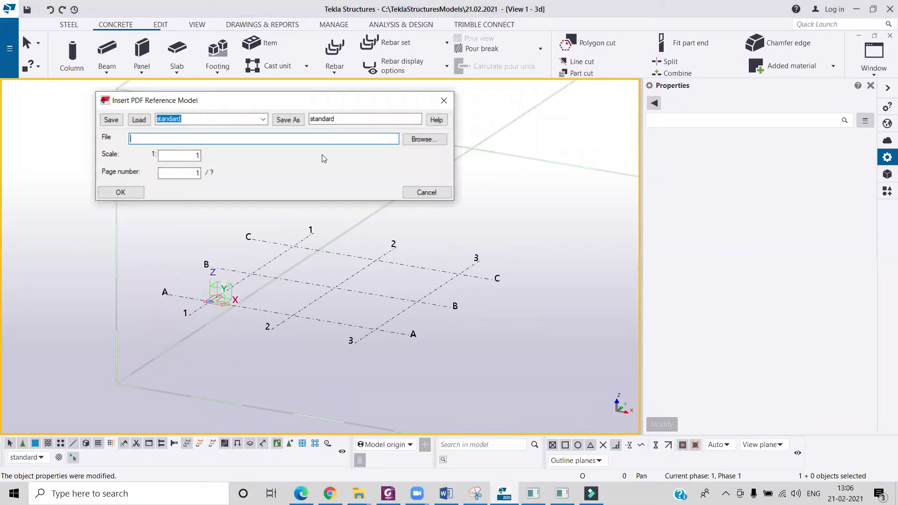
# - Browse to Desktop > Civil Center Student Club Preparation > Online course July 2020 > Tekla structures and select the structural drawing PDF
pyautogui.click(423, 140)
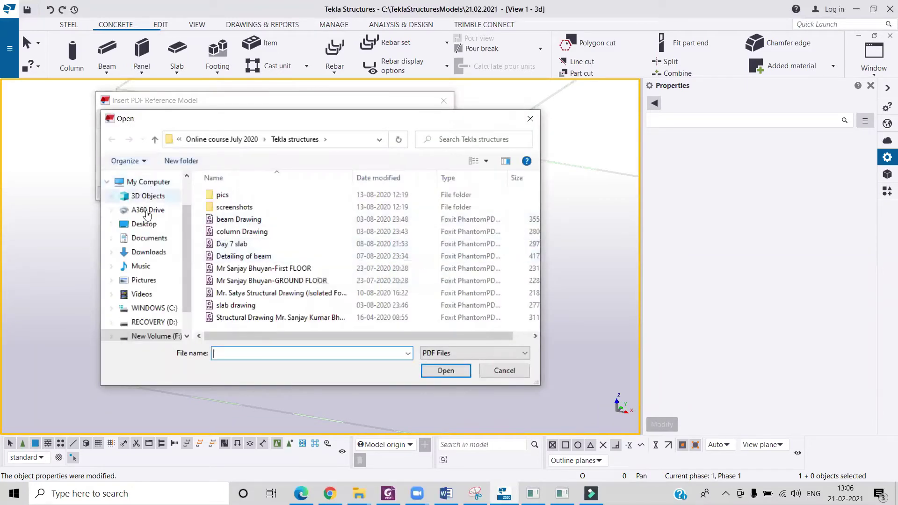
pyautogui.click(143, 224)
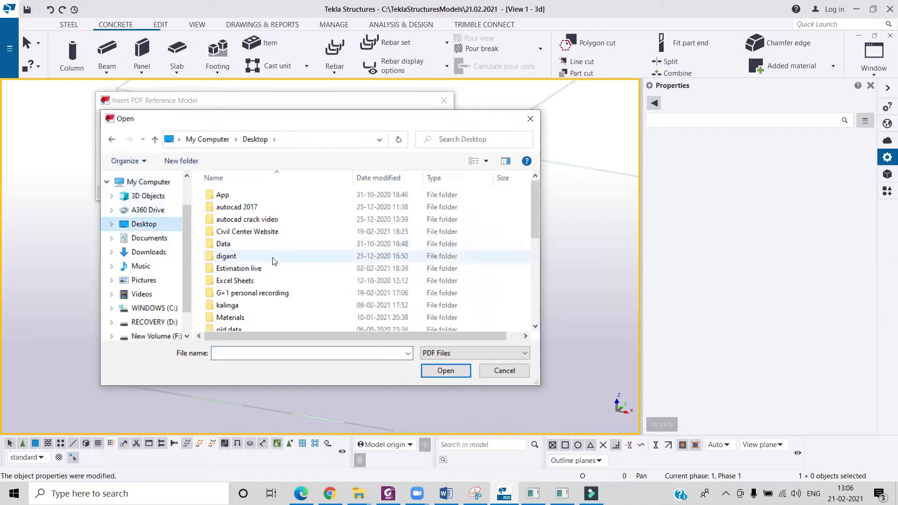
pyautogui.scroll(-5, 273, 259)
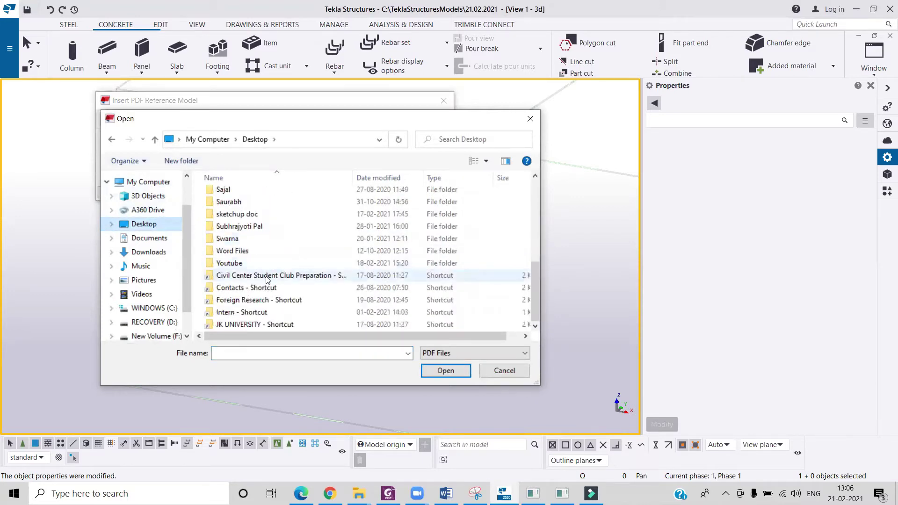
pyautogui.doubleClick(268, 279)
pyautogui.scroll(-5, 269, 279)
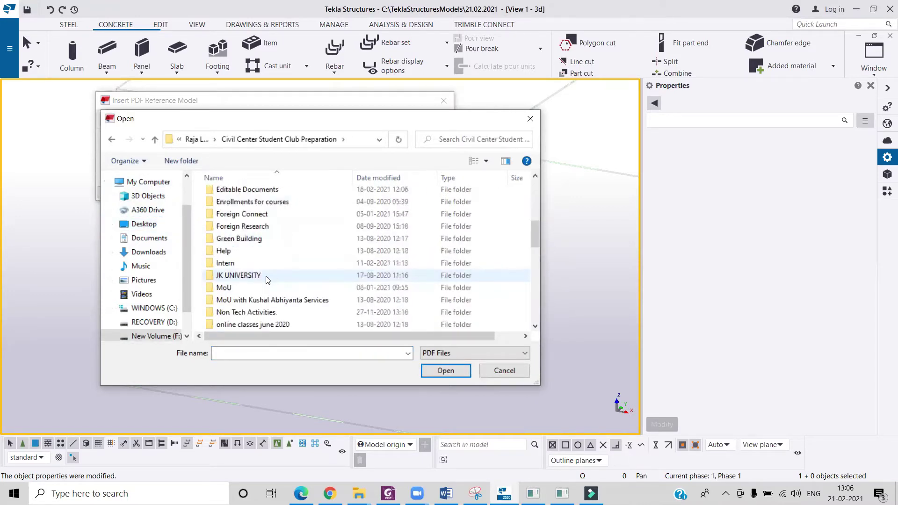
pyautogui.scroll(-1, 267, 280)
pyautogui.scroll(-2, 267, 279)
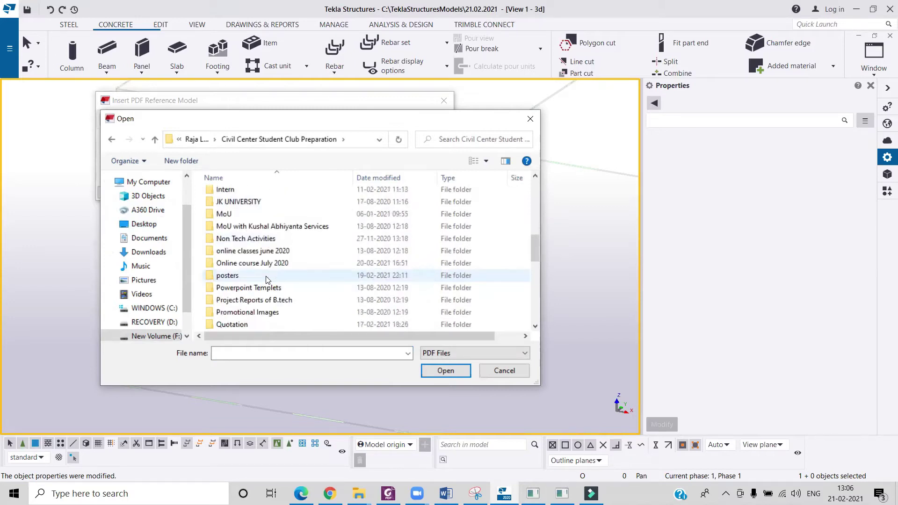
pyautogui.doubleClick(267, 264)
pyautogui.scroll(-1, 277, 245)
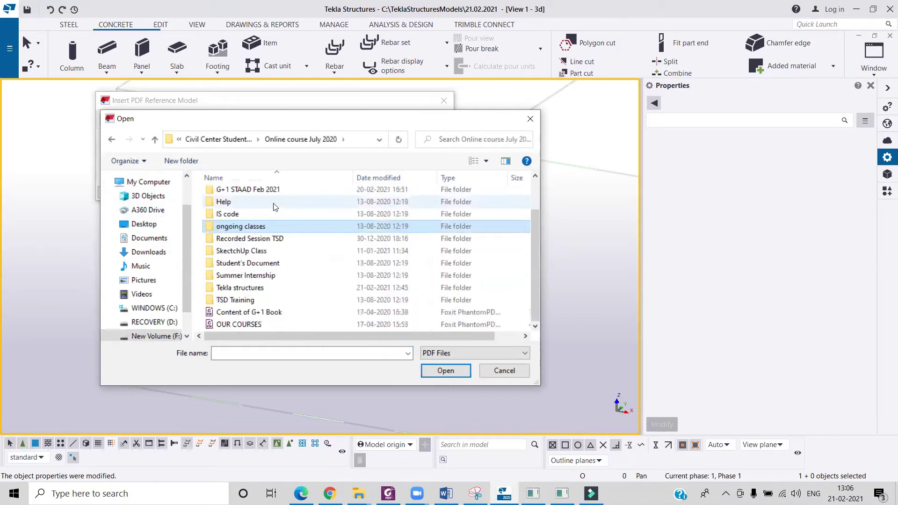
pyautogui.doubleClick(246, 290)
pyautogui.click(257, 318)
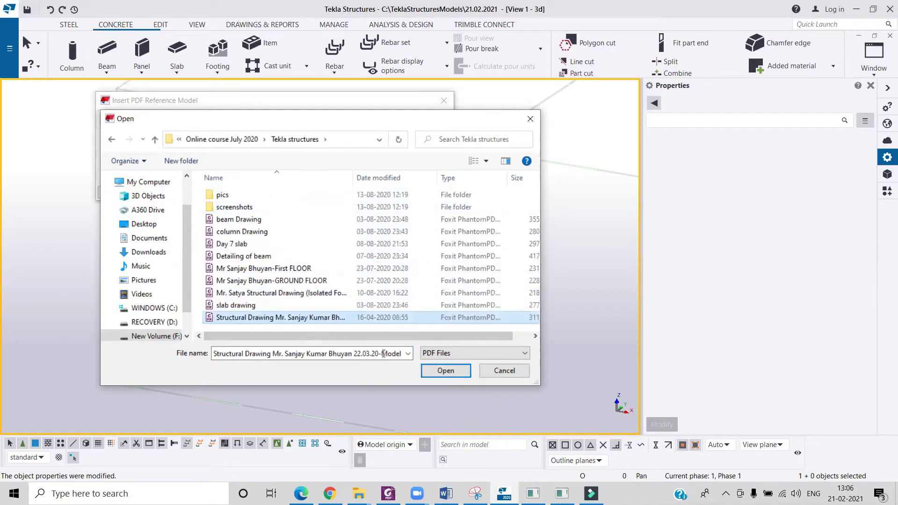
# - Confirm the structural drawing PDF, set the scale to 1:150 on page 1, and accept
pyautogui.click(445, 371)
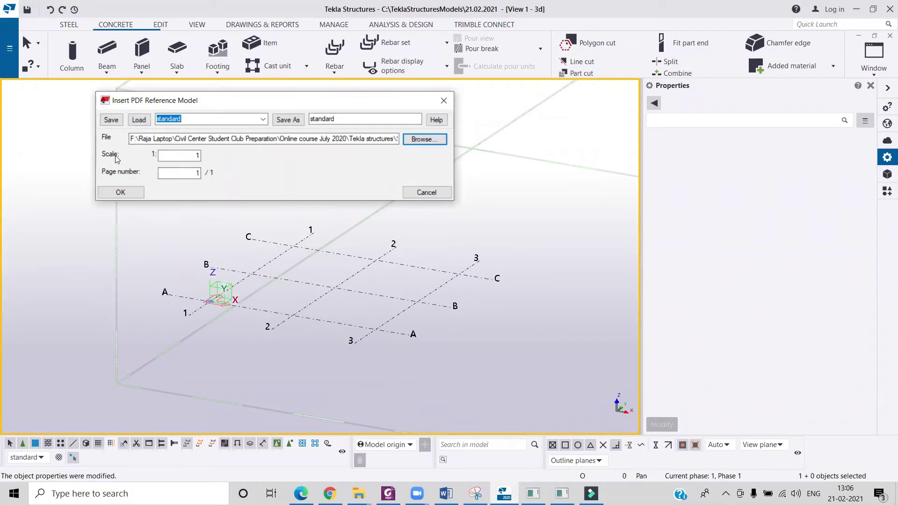
pyautogui.click(179, 157)
pyautogui.write('50')
pyautogui.write('0')
pyautogui.click(109, 193)
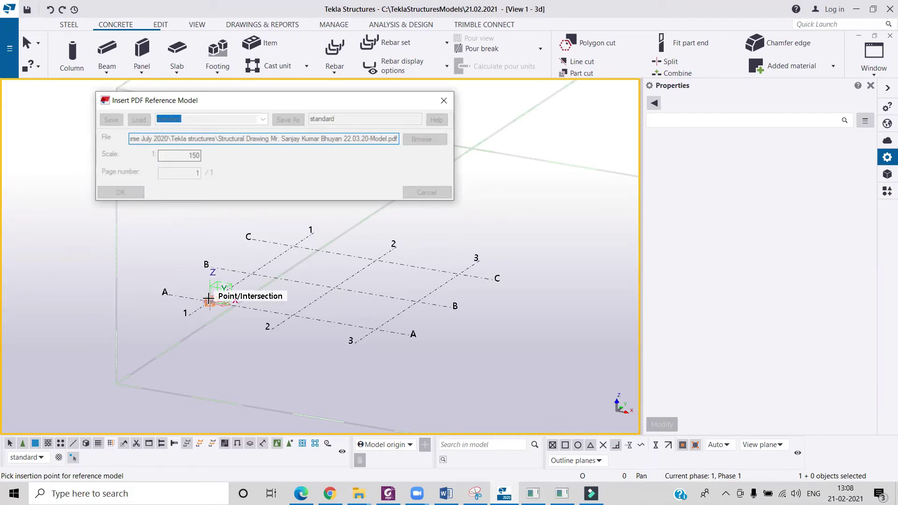
# - Insert the PDF at the grid origin intersection and zoom to check its placement
pyautogui.click(208, 298)
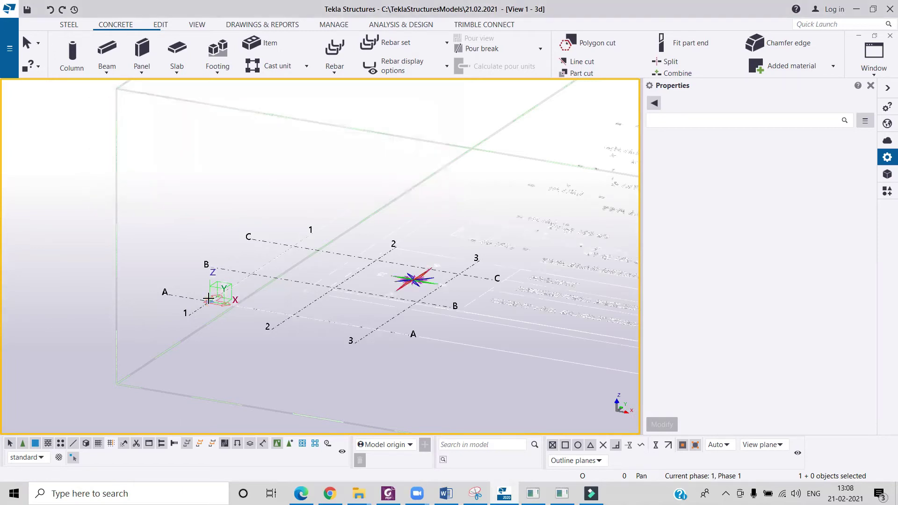
pyautogui.scroll(-8, 208, 298)
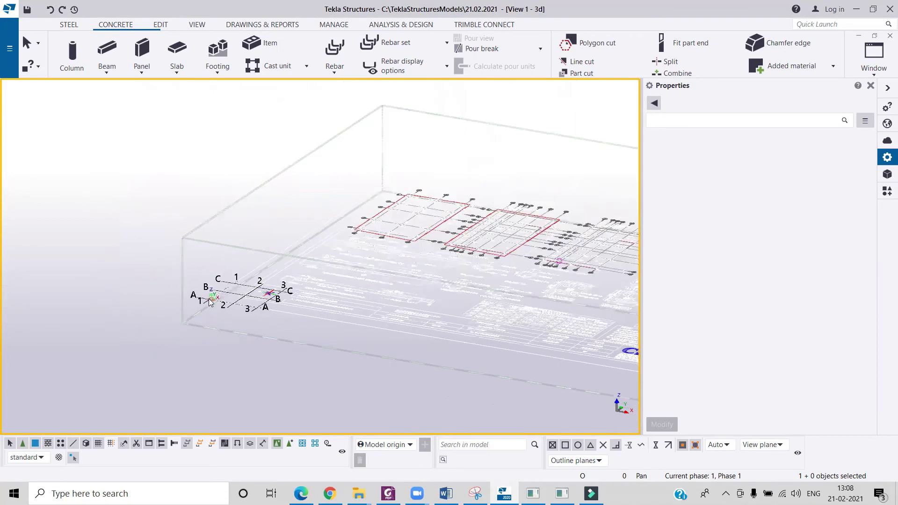
pyautogui.scroll(-5, 210, 300)
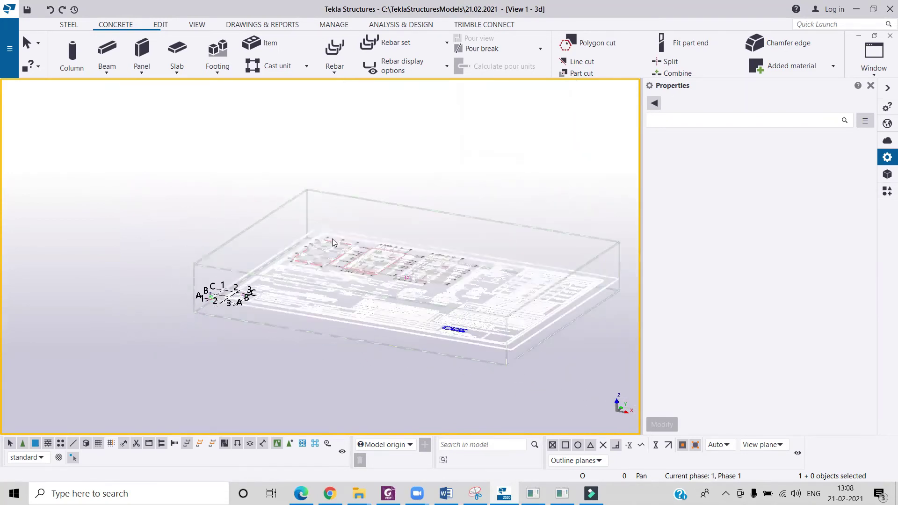
pyautogui.scroll(8, 323, 240)
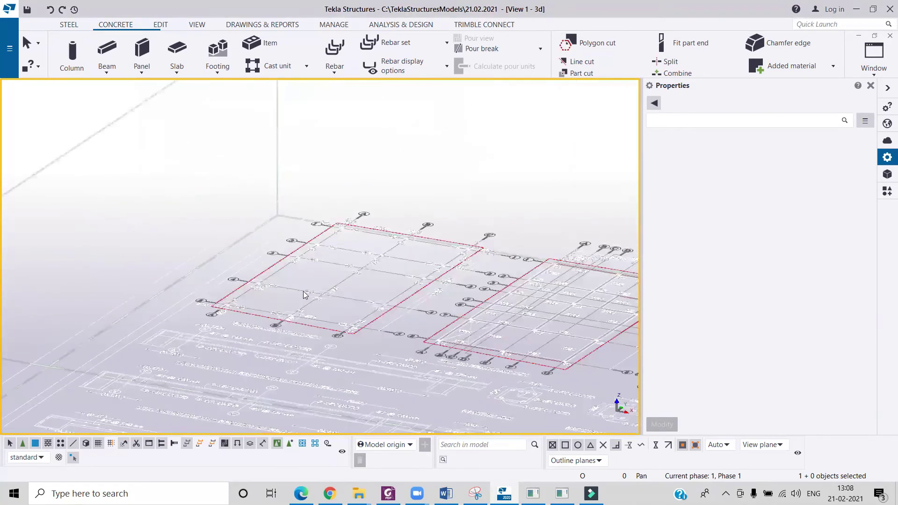
pyautogui.scroll(4, 303, 291)
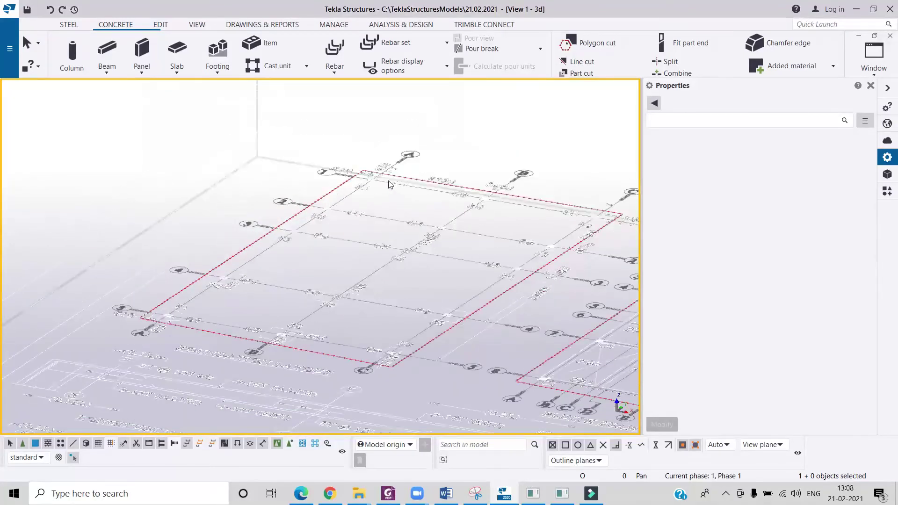
pyautogui.scroll(2, 389, 184)
pyautogui.scroll(-5, 389, 184)
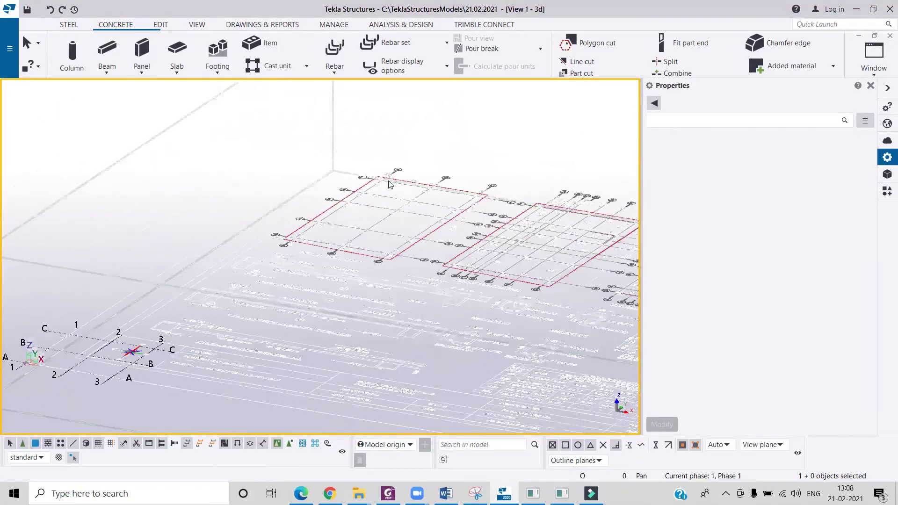
pyautogui.scroll(-3, 389, 184)
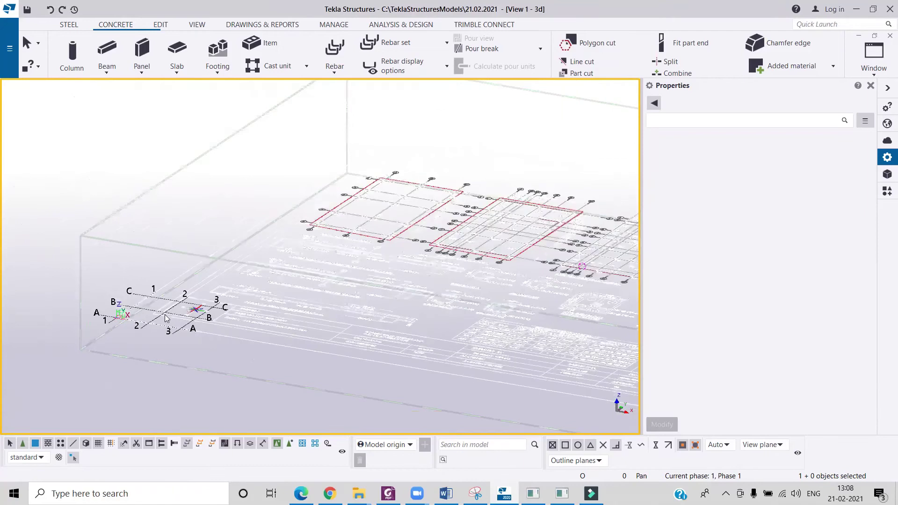
pyautogui.scroll(1, 143, 332)
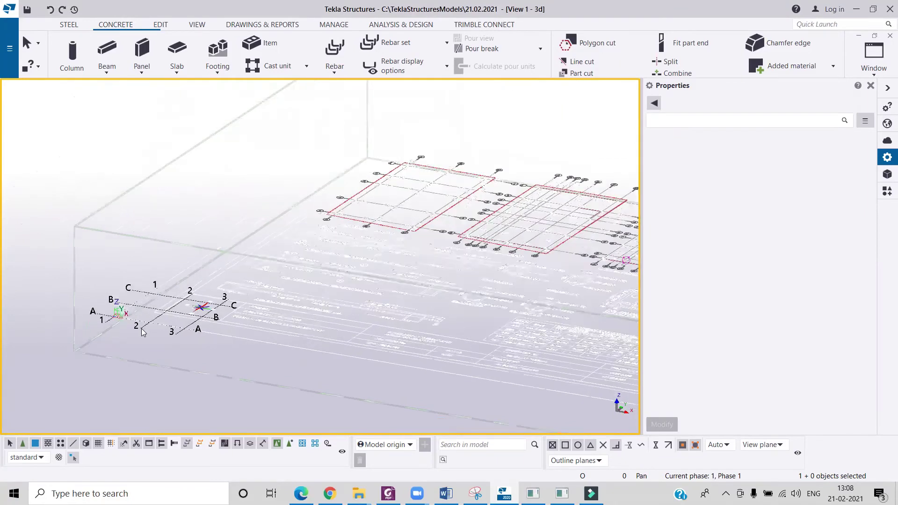
pyautogui.scroll(2, 144, 332)
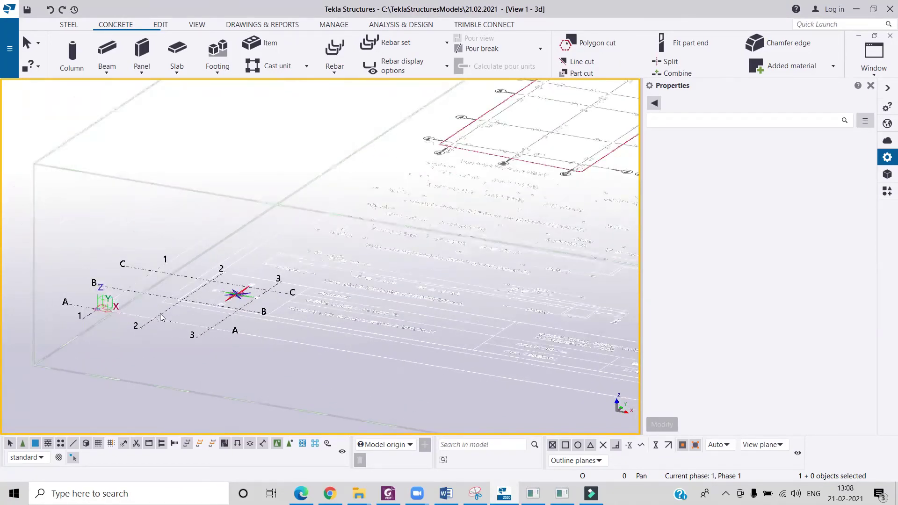
pyautogui.scroll(-3, 230, 262)
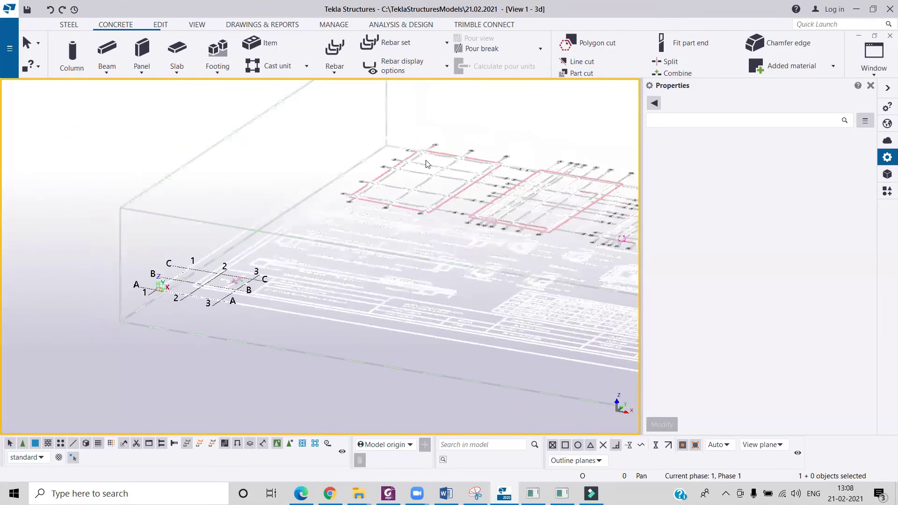
pyautogui.scroll(5, 427, 164)
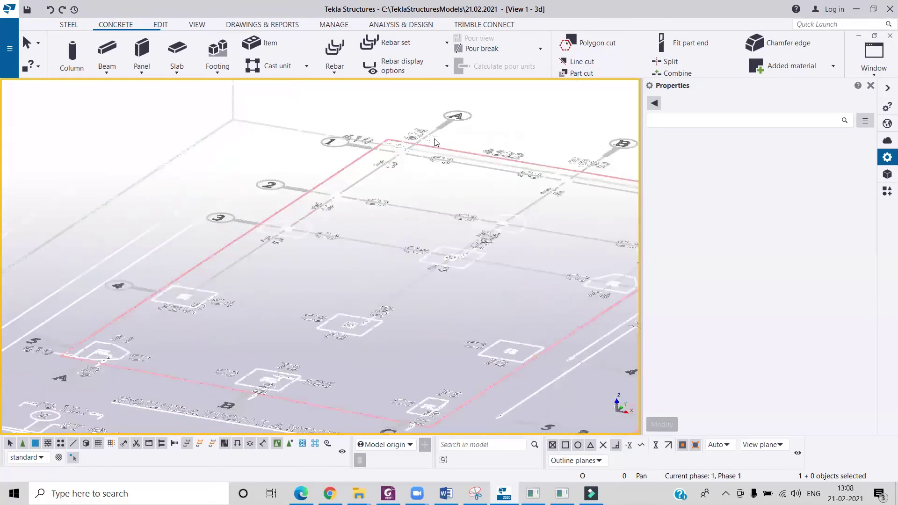
pyautogui.scroll(-2, 434, 142)
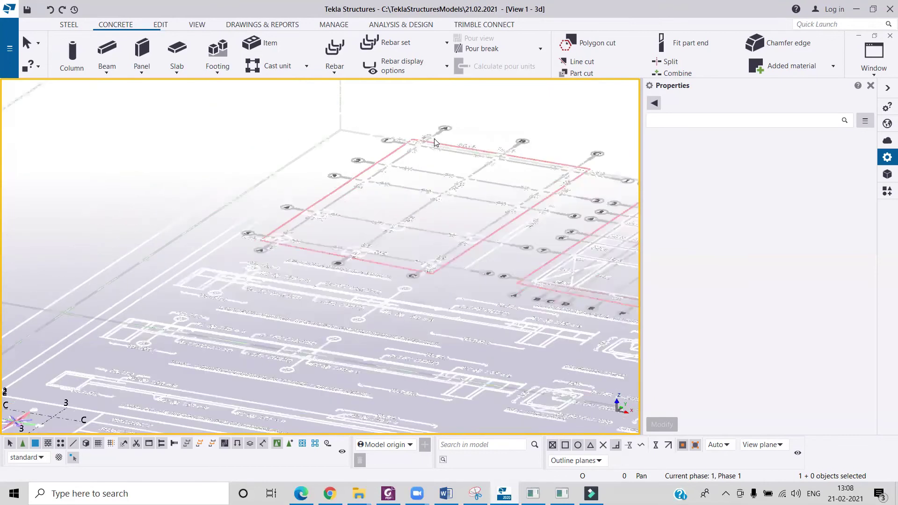
pyautogui.scroll(-3, 434, 142)
pyautogui.scroll(-3, 434, 142)
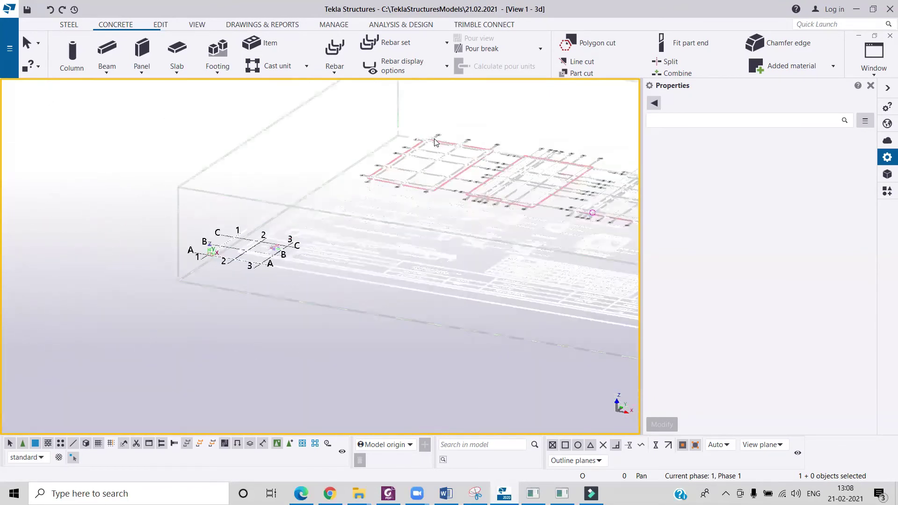
pyautogui.scroll(-3, 434, 142)
# - Pan and rotate toward a top-down view of the drawing, then switch to the Civil Center Facebook page
pyautogui.moveTo(434, 142); pyautogui.dragTo(253, 219, button='middle')
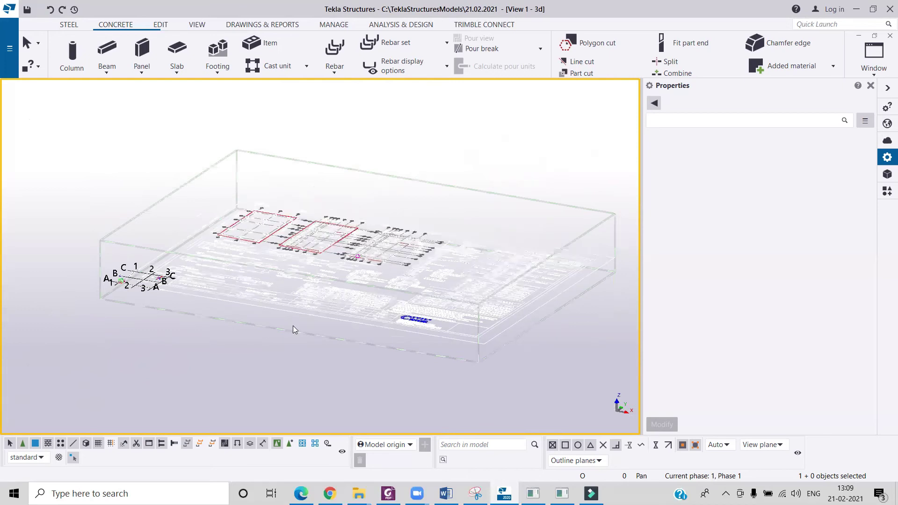
pyautogui.scroll(5, 291, 295)
pyautogui.scroll(-5, 293, 295)
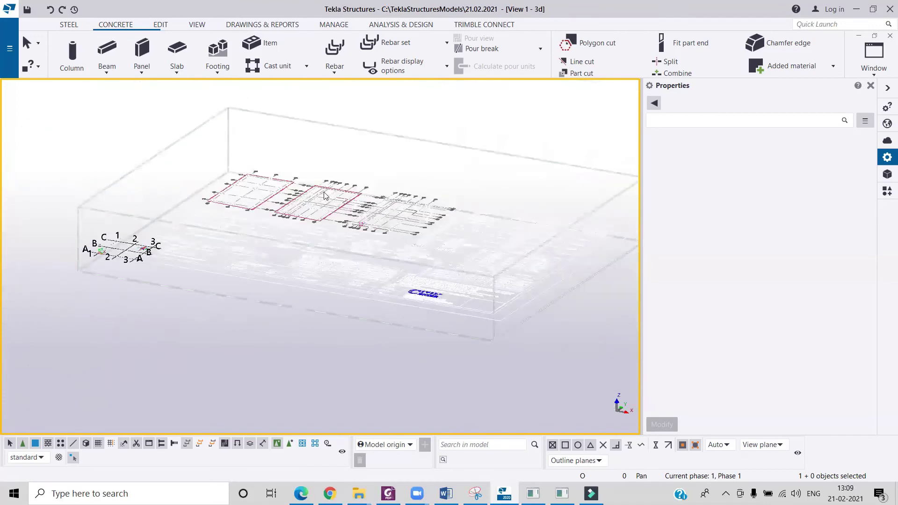
pyautogui.keyDown('ctrl'); pyautogui.moveTo(323, 252); pyautogui.dragTo(388, 323, button='middle'); pyautogui.keyUp('ctrl')
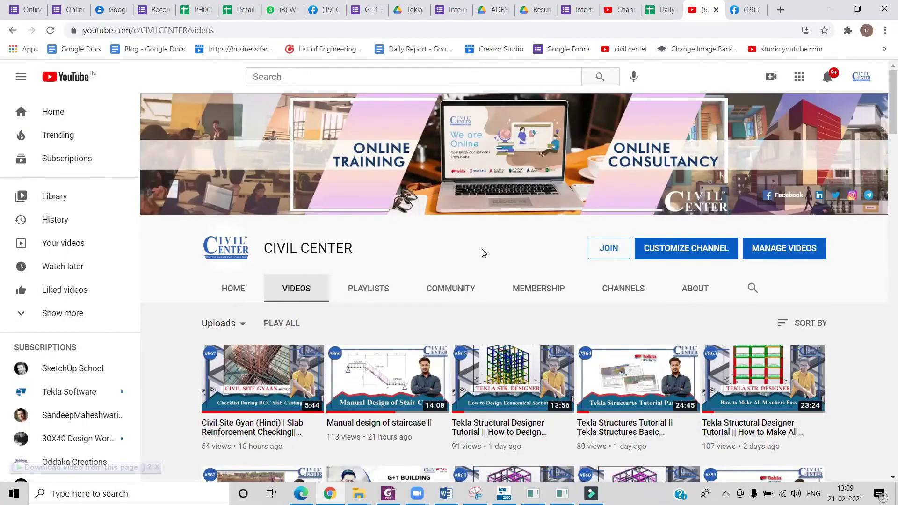
pyautogui.scroll(-3, 484, 253)
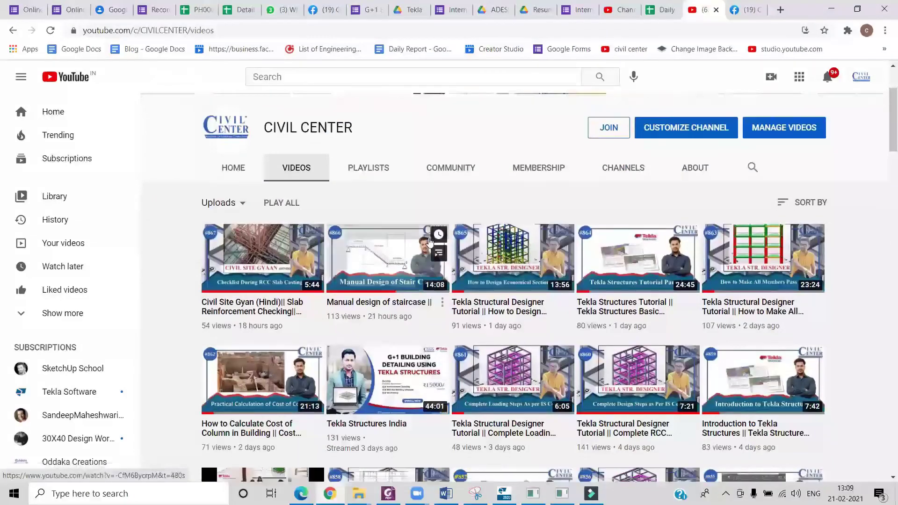
pyautogui.scroll(-6, 435, 243)
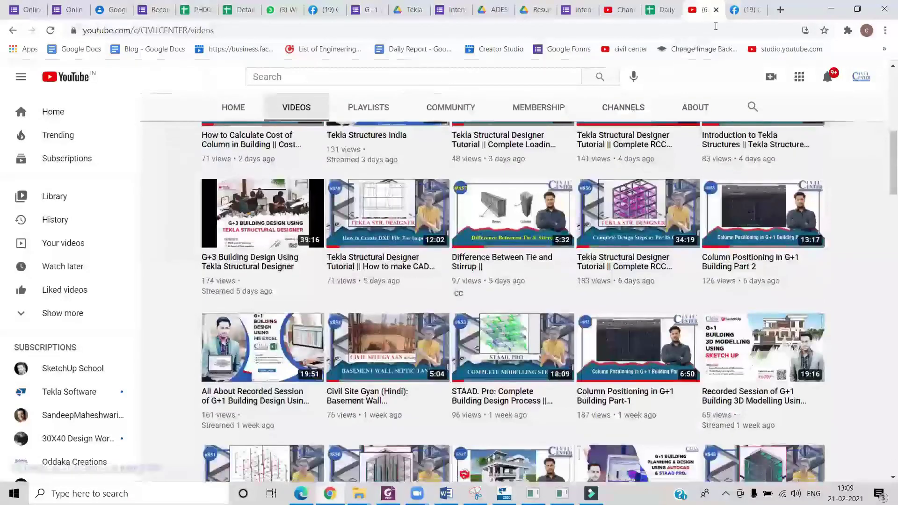
pyautogui.click(748, 9)
# - Scroll the Civil Center page to its About and Photos sections, then go to the Online Training Program form
pyautogui.scroll(-3, 527, 216)
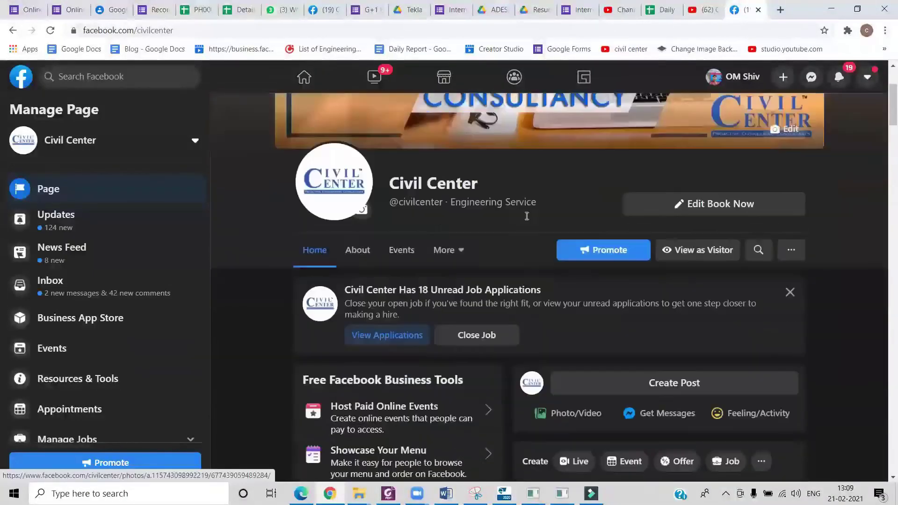
pyautogui.scroll(-6, 527, 216)
pyautogui.scroll(-4, 527, 220)
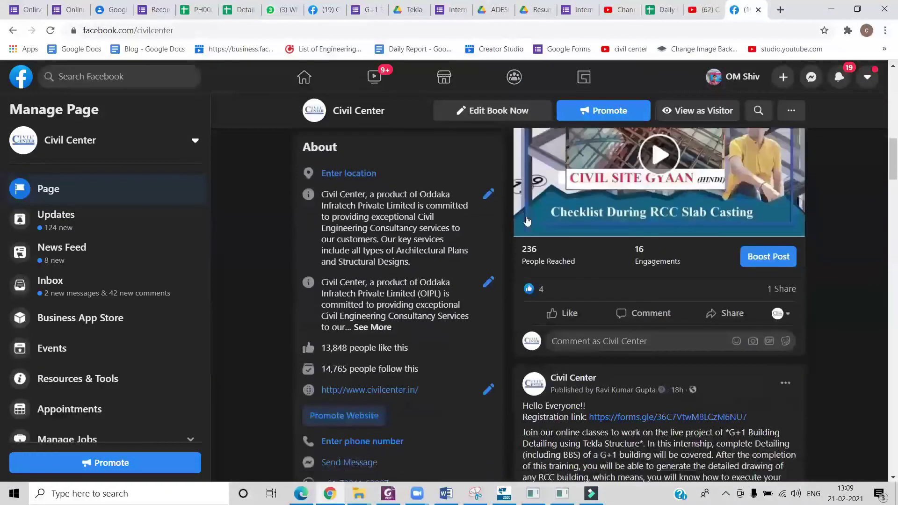
pyautogui.scroll(-6, 526, 218)
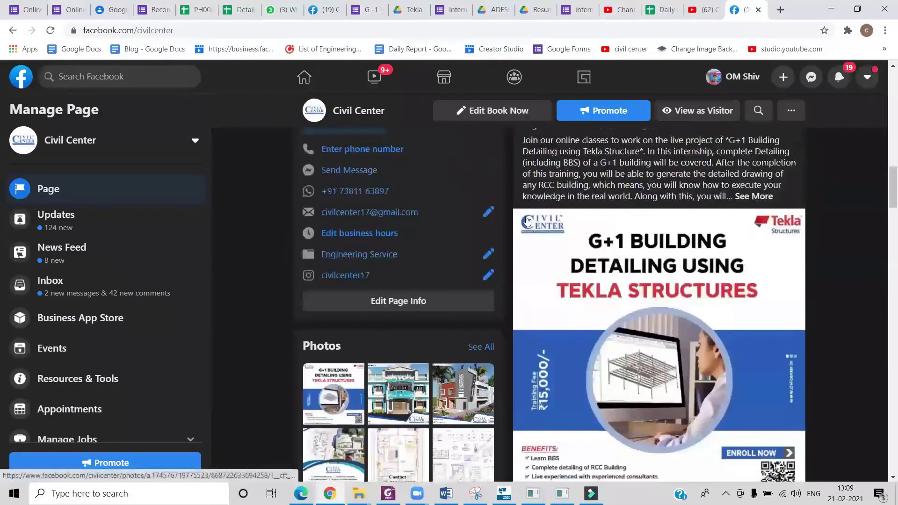
pyautogui.scroll(-1, 527, 220)
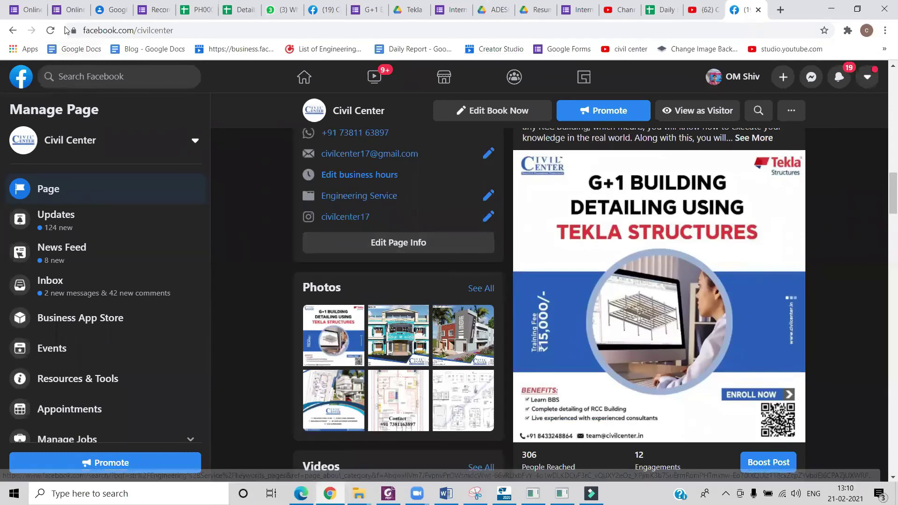
pyautogui.click(70, 11)
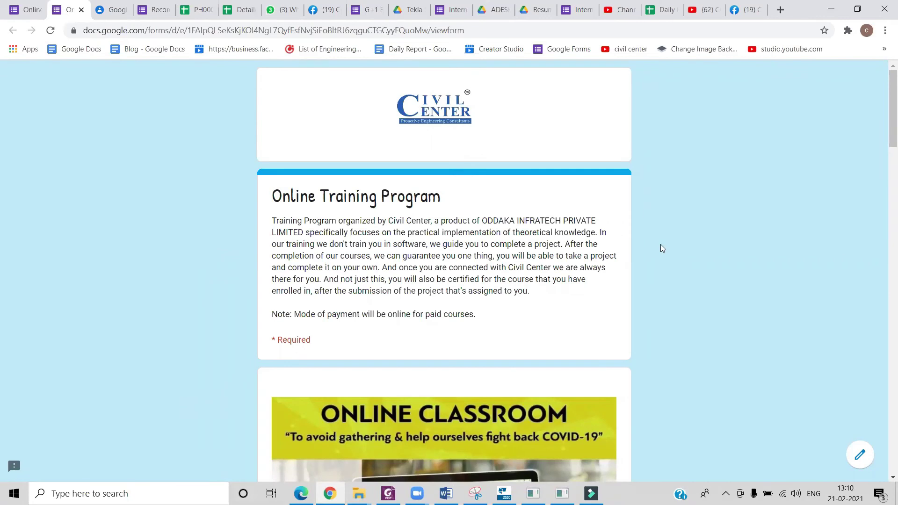
pyautogui.scroll(-9, 660, 245)
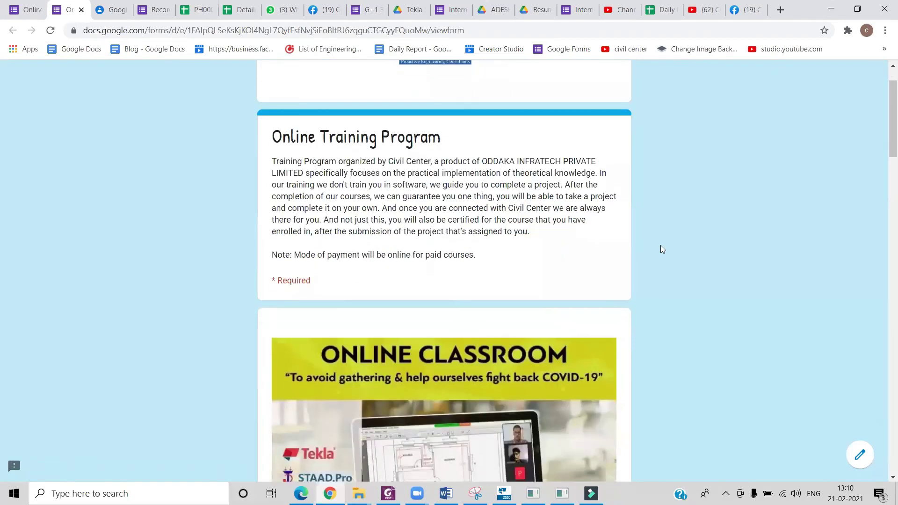
pyautogui.scroll(-5, 661, 248)
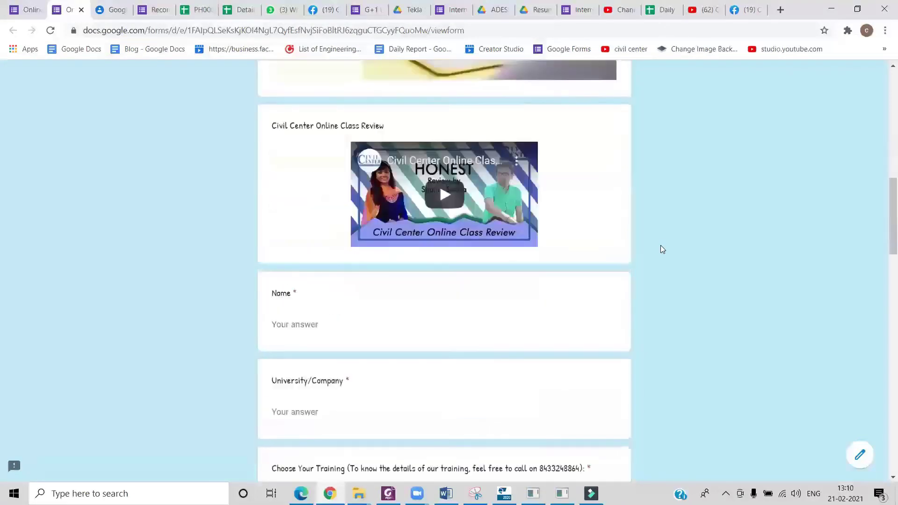
pyautogui.scroll(-3, 660, 248)
pyautogui.scroll(-12, 661, 248)
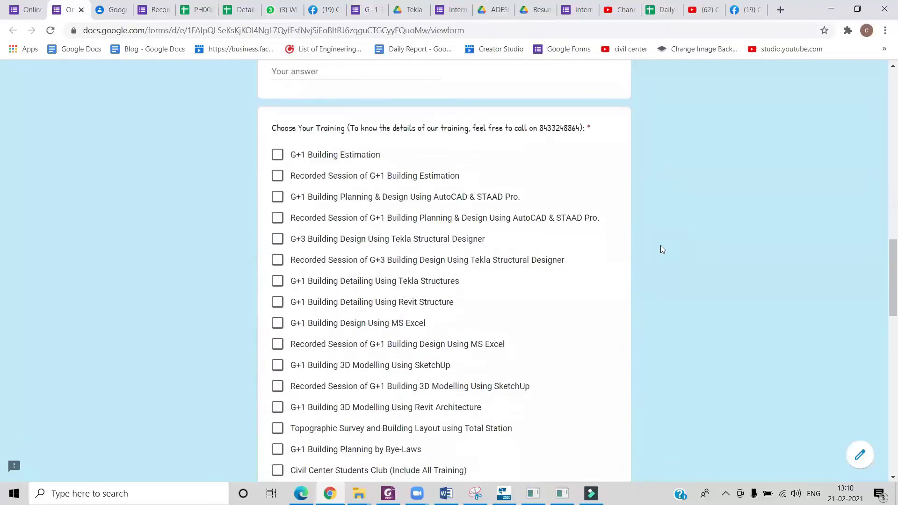
pyautogui.scroll(-3, 662, 248)
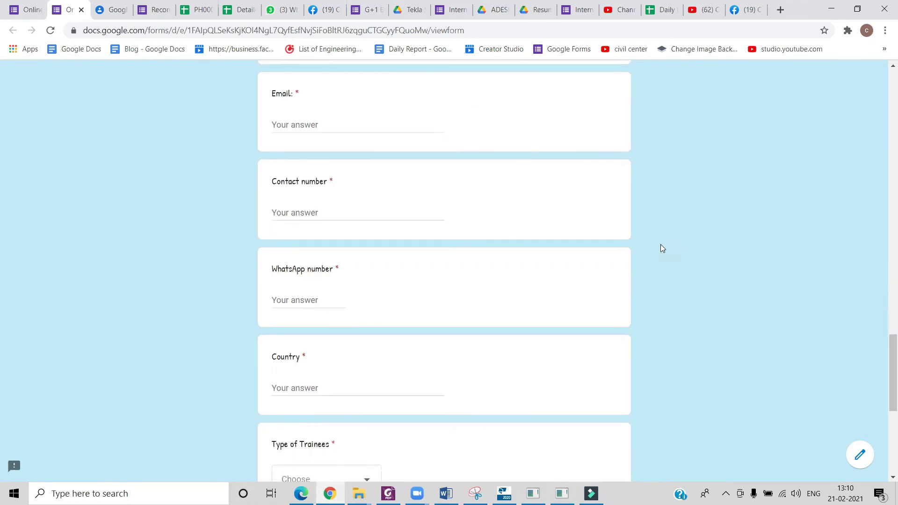
pyautogui.scroll(-1, 662, 248)
pyautogui.scroll(-2, 663, 248)
pyautogui.scroll(-2, 663, 248)
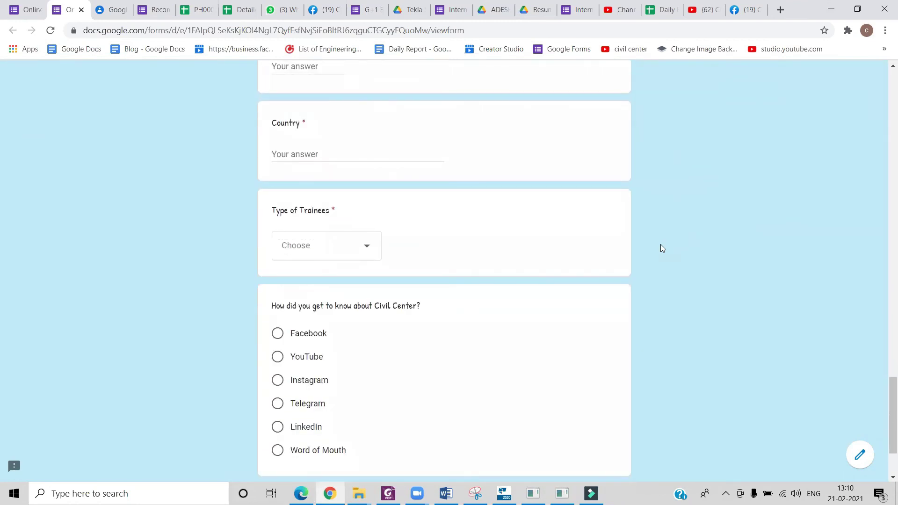